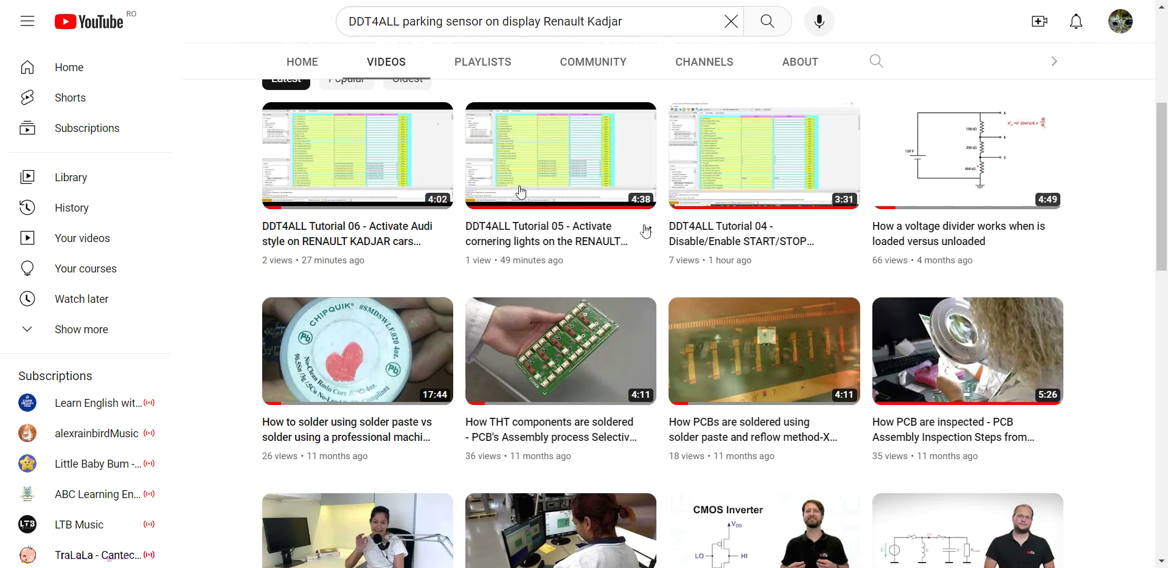
# Switch to DDT4All from the browser and maximize its window
pyautogui.moveTo(646, 231)
pyautogui.press('super+d')
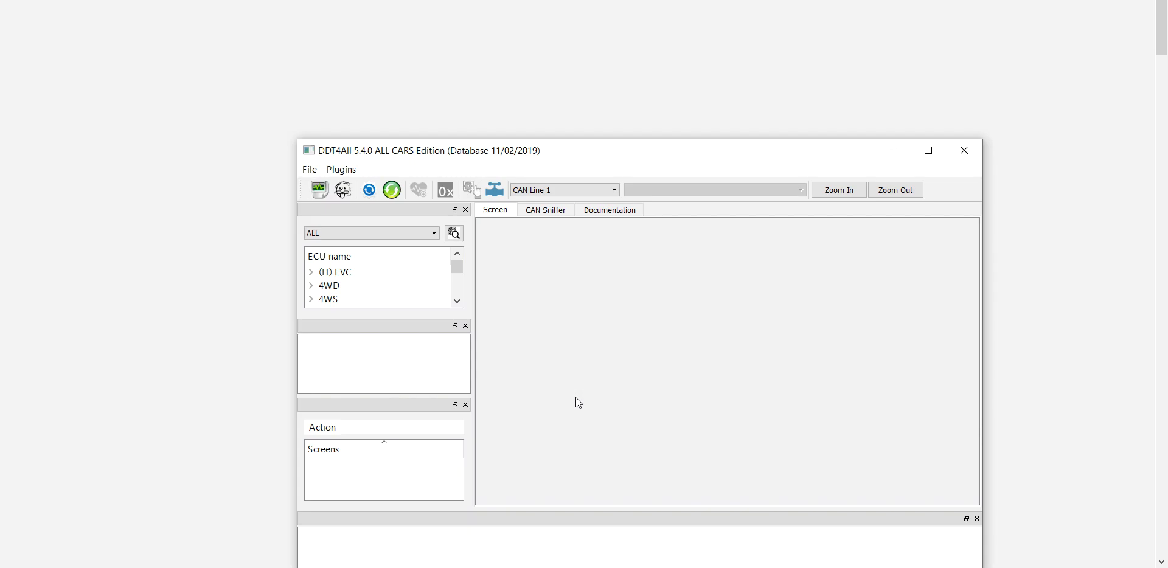
pyautogui.doubleClick(594, 151)
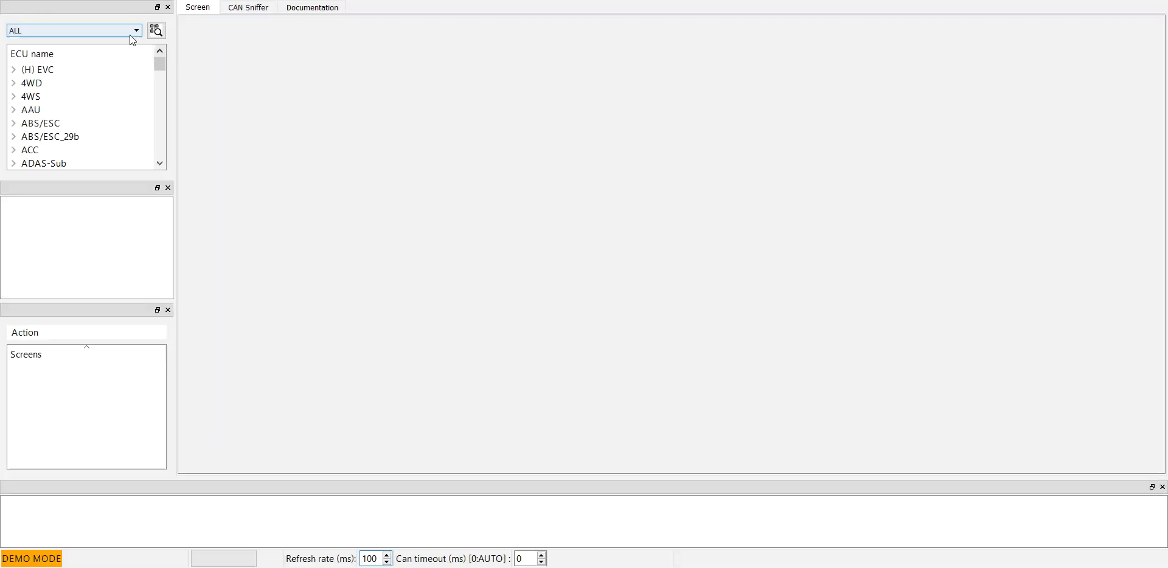
# Choose HFE - KADJAR as the vehicle to filter the ECU list
pyautogui.click(133, 35)
pyautogui.scroll(-4, 99, 93)
pyautogui.scroll(-5, 98, 92)
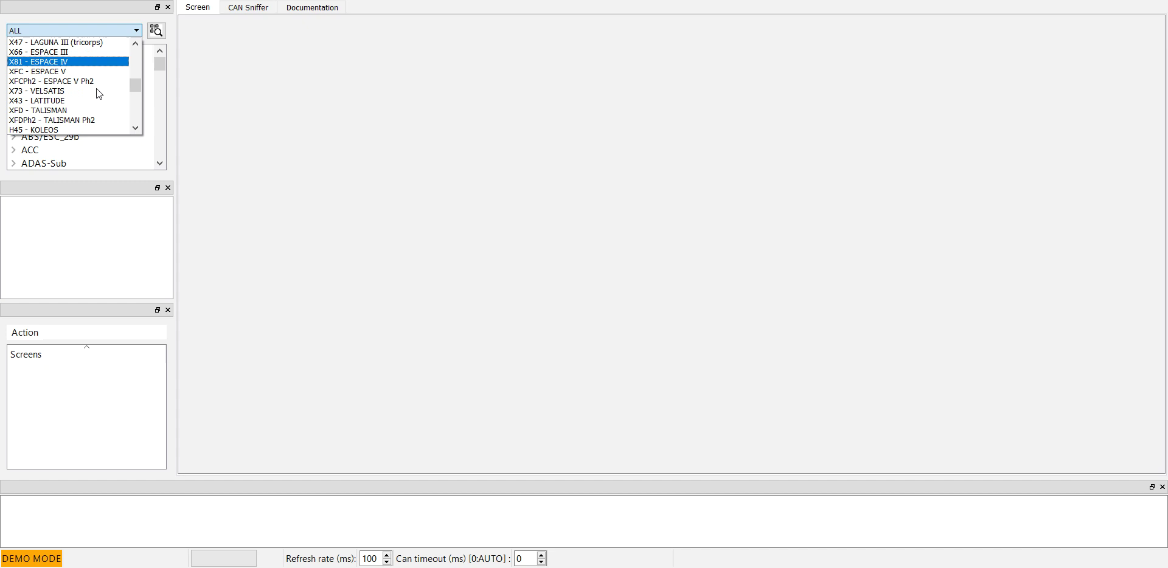
pyautogui.scroll(-3, 96, 91)
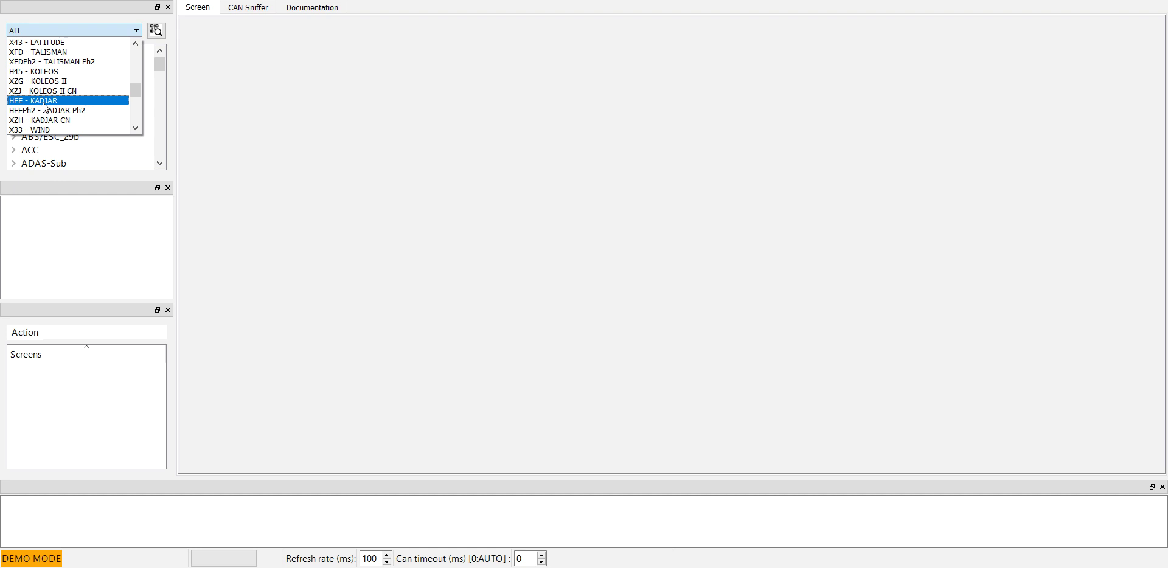
pyautogui.click(44, 102)
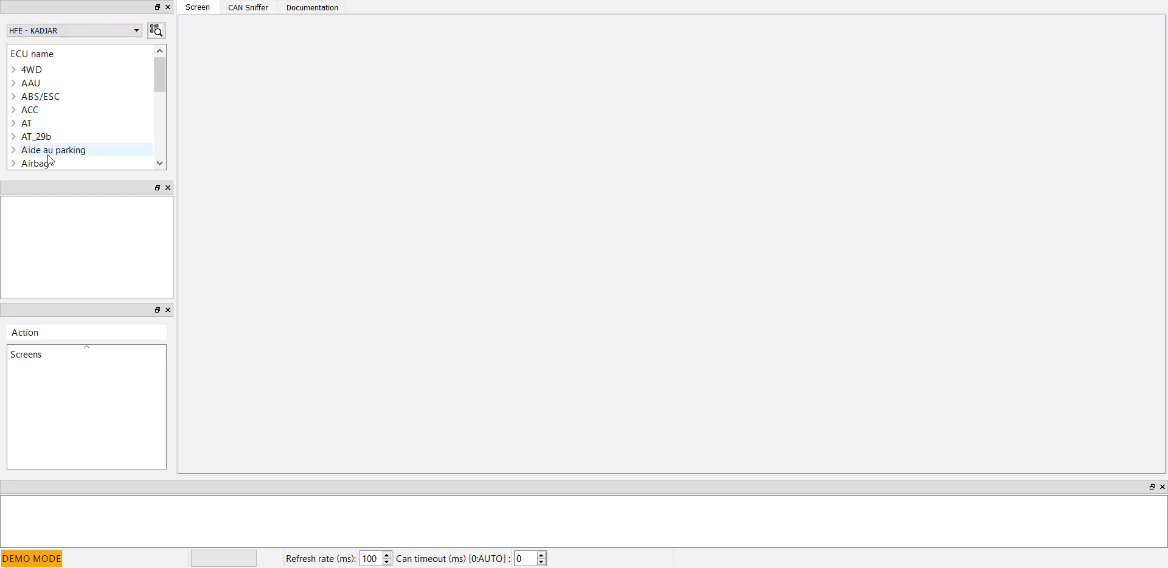
# Select Cluster_15-40_v3.30.02 under Cluster/TDB and load this ECU's screens
pyautogui.scroll(-1, 50, 159)
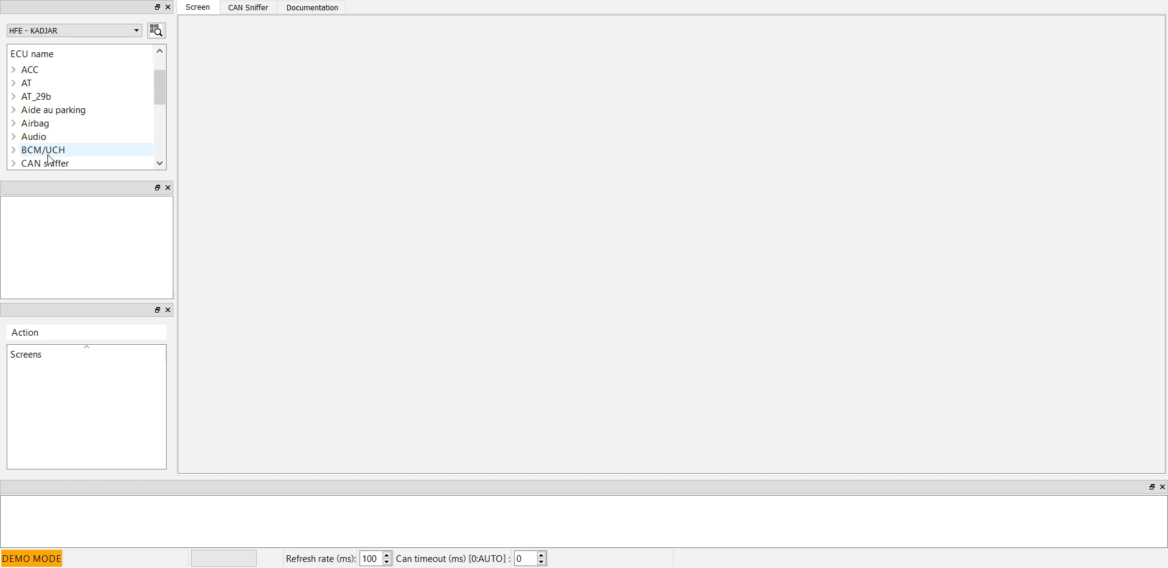
pyautogui.scroll(-1, 50, 160)
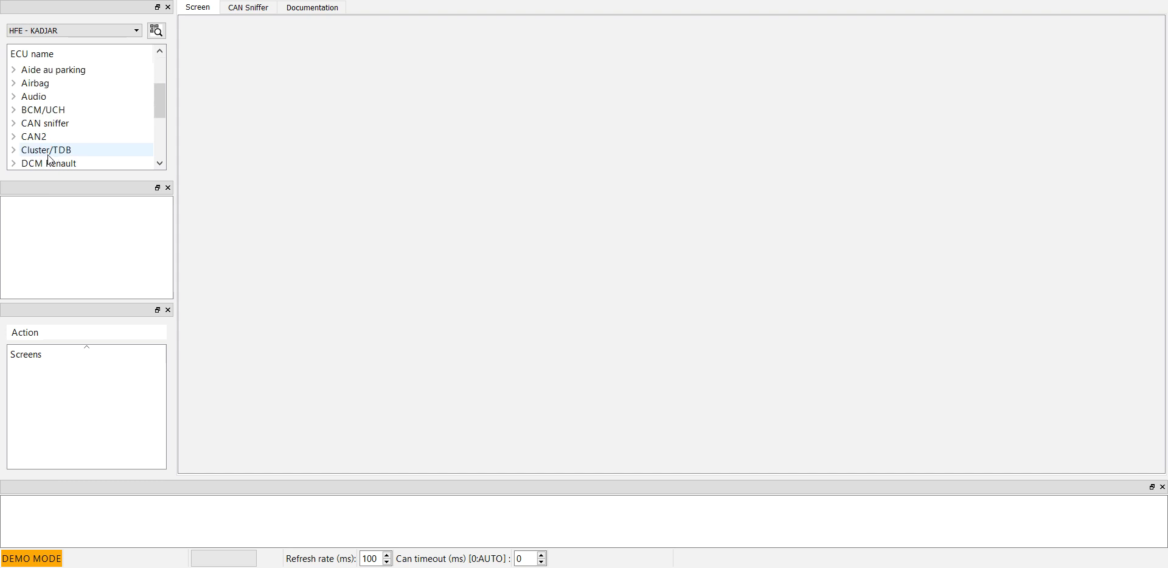
pyautogui.click(12, 150)
pyautogui.scroll(-2, 76, 162)
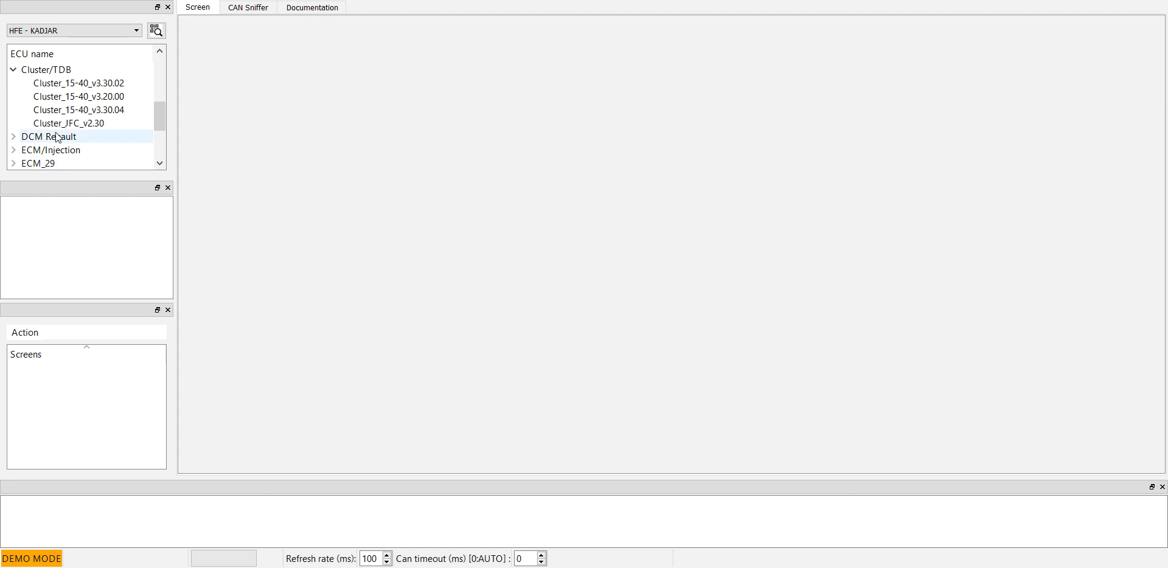
pyautogui.click(65, 89)
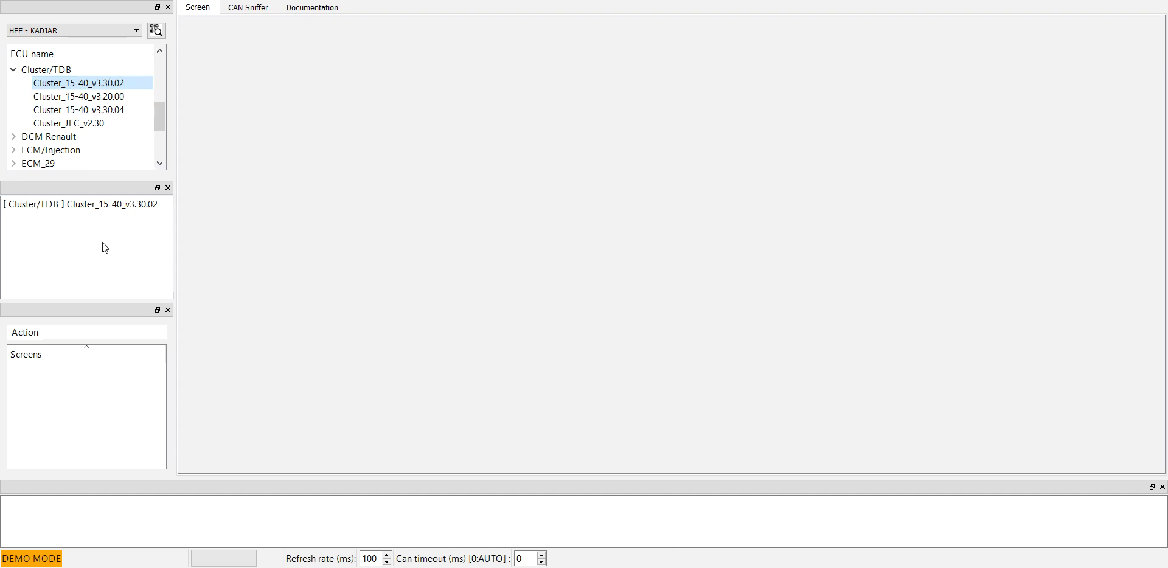
pyautogui.click(88, 208)
pyautogui.doubleClick(88, 208)
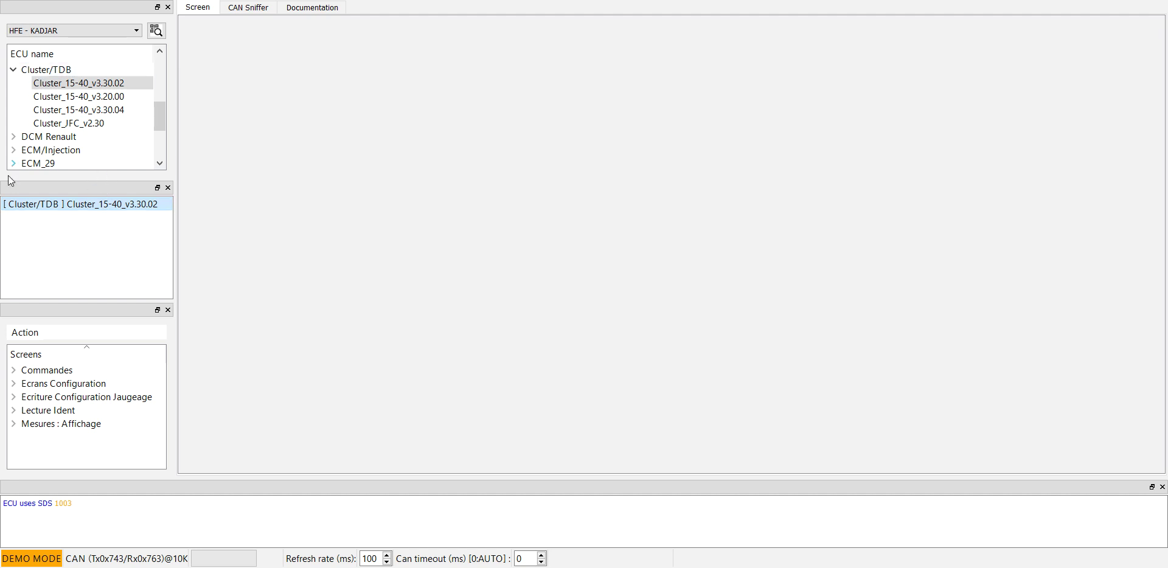
# Open the Conf Prestations IHM screen from the cluster's Ecrans Configuration group
pyautogui.click(12, 384)
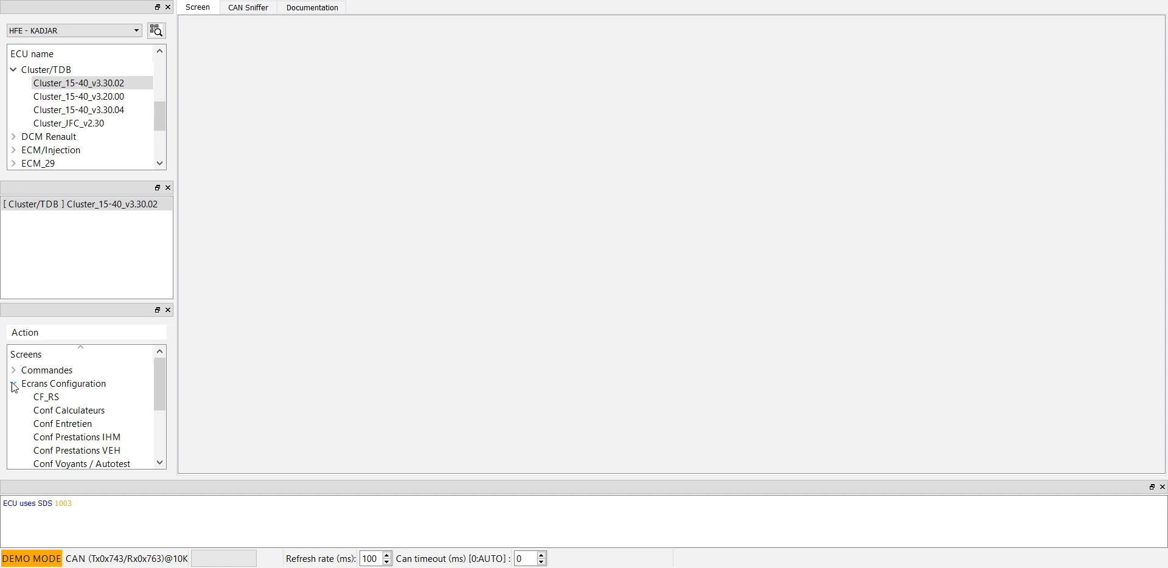
pyautogui.scroll(-1, 129, 419)
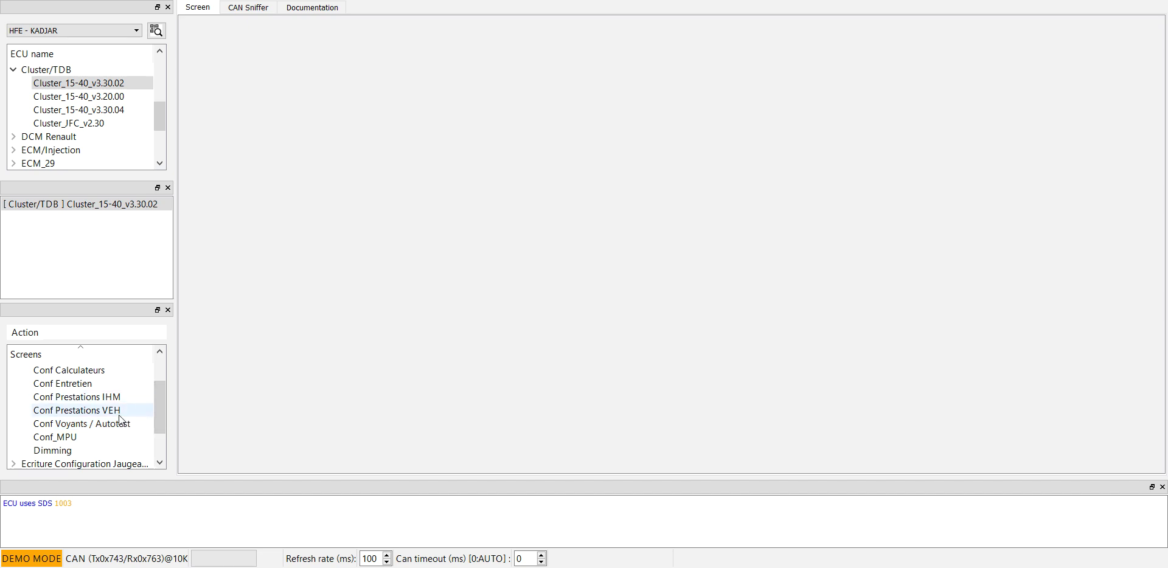
pyautogui.click(44, 398)
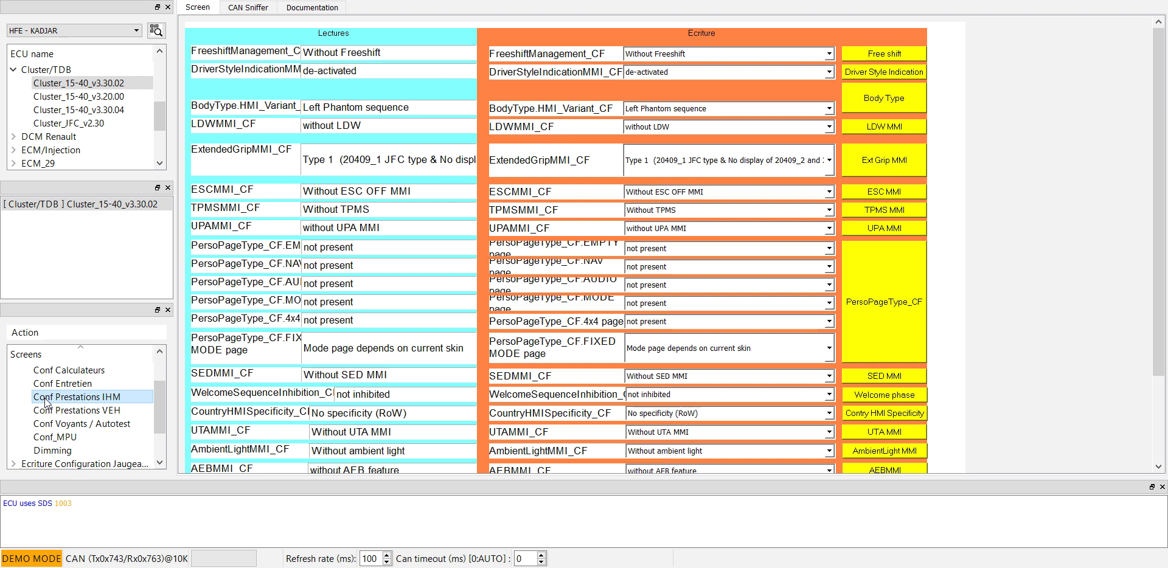
# Set the write value of UPAMMI_CF to With front and rear UPA MMI
pyautogui.scroll(1, 45, 400)
pyautogui.scroll(-1, 46, 403)
pyautogui.click(830, 228)
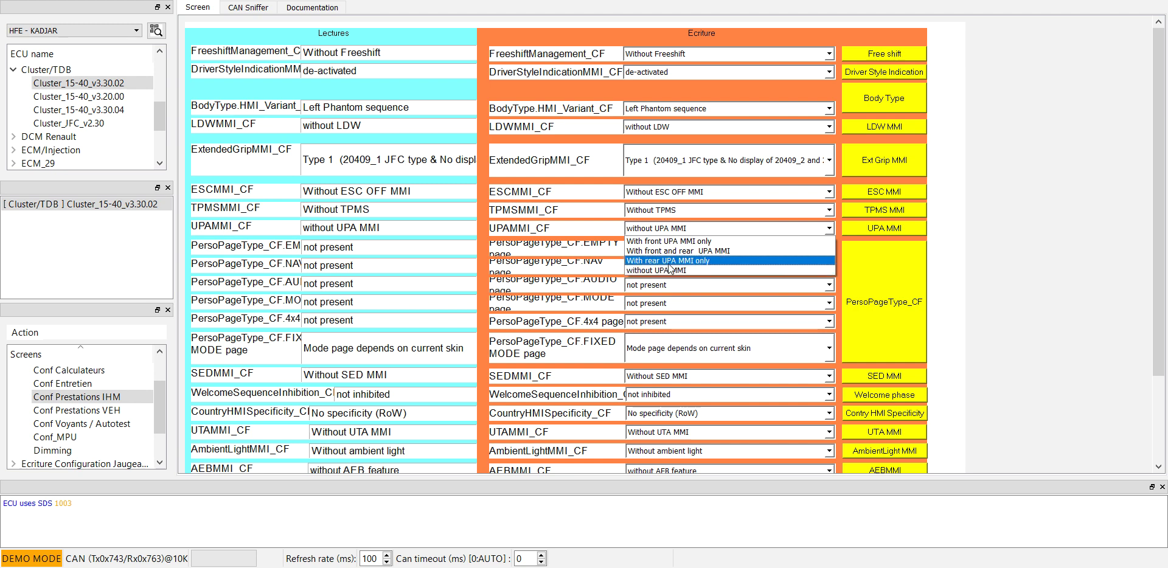
pyautogui.click(673, 252)
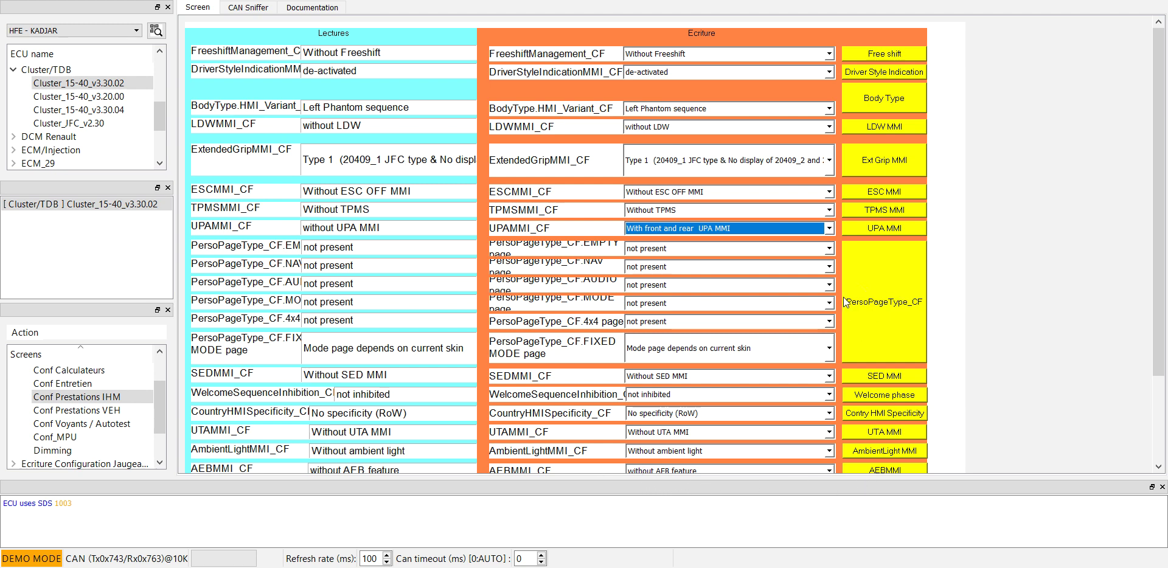
pyautogui.click(641, 322)
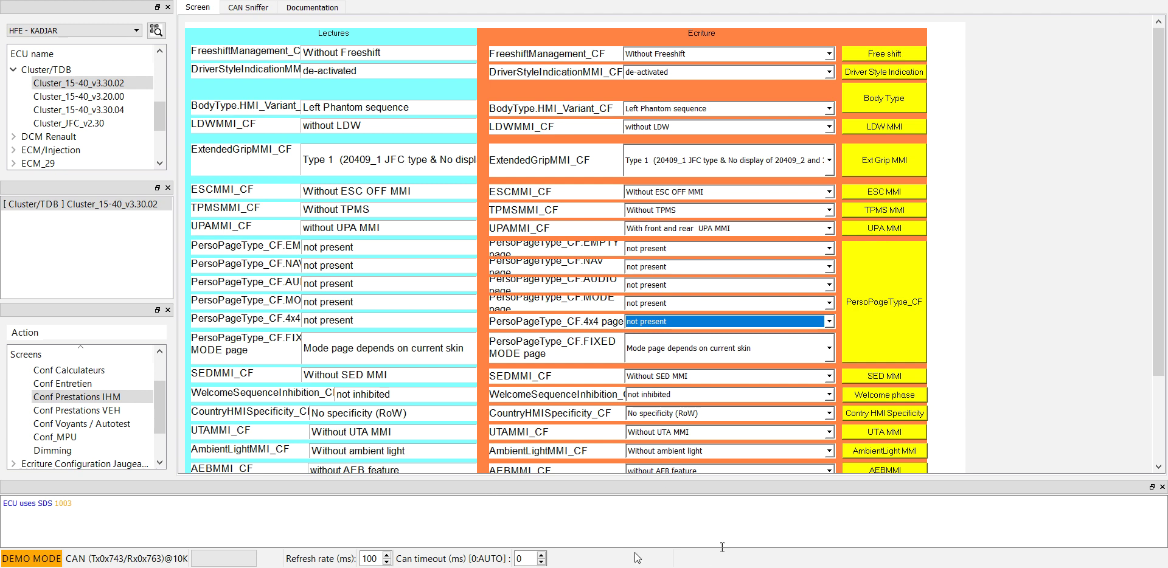
pyautogui.click(880, 257)
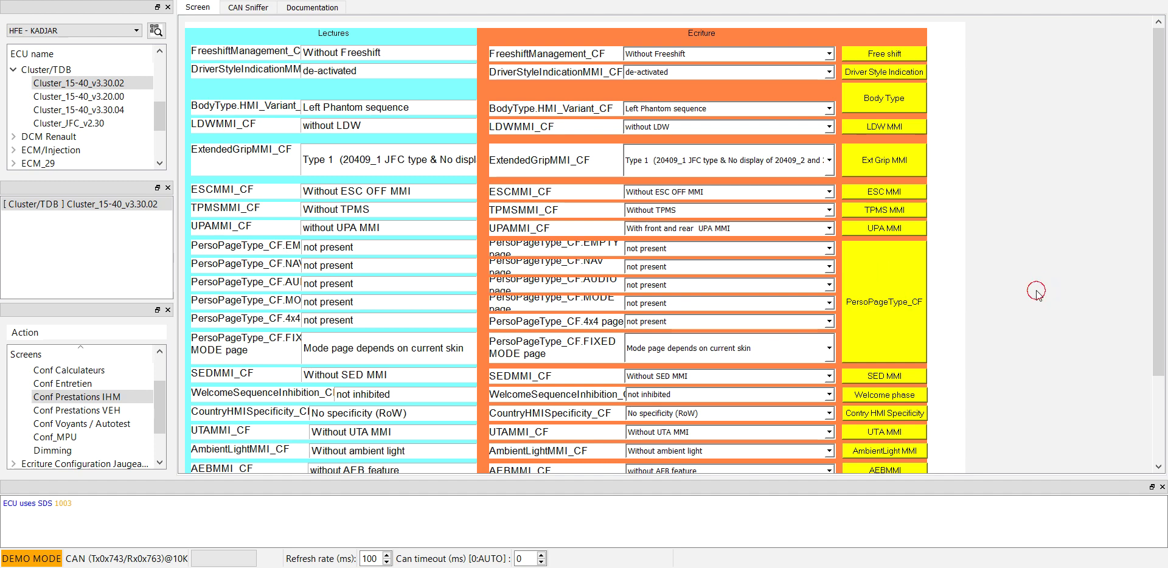
# Try to write the UPAMMI_CF setting to the cluster and dismiss the safety notice
pyautogui.scroll(-3, 1117, 239)
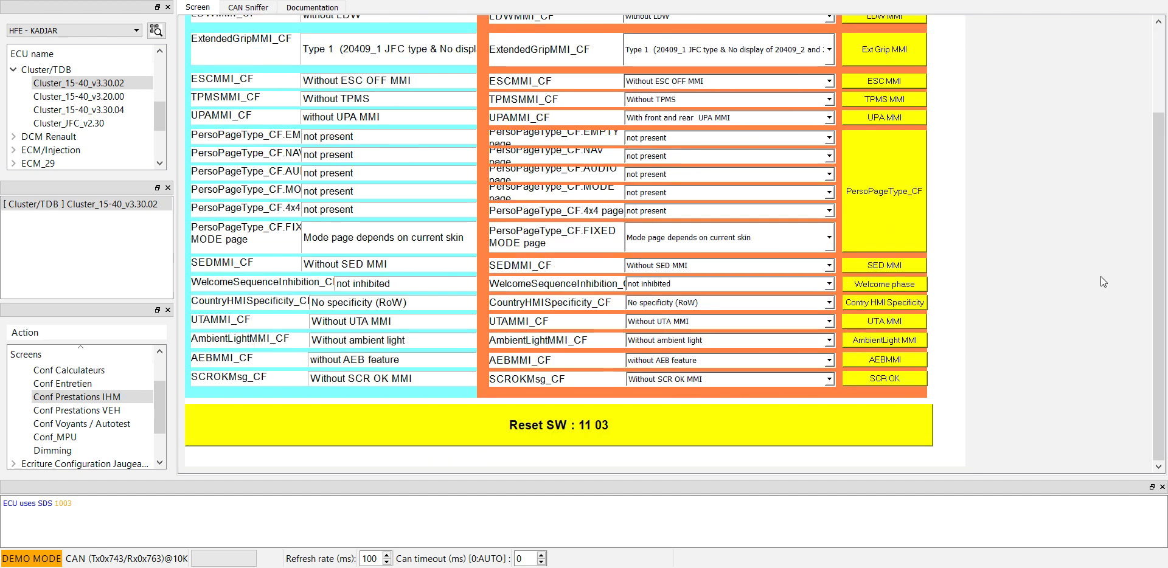
pyautogui.scroll(3, 1100, 276)
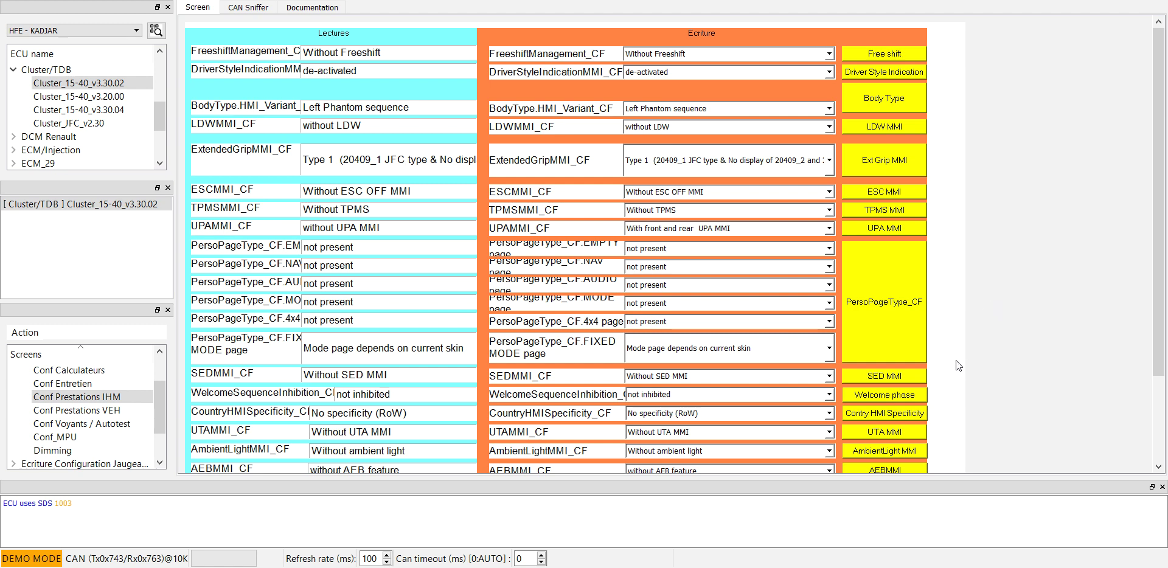
pyautogui.click(889, 229)
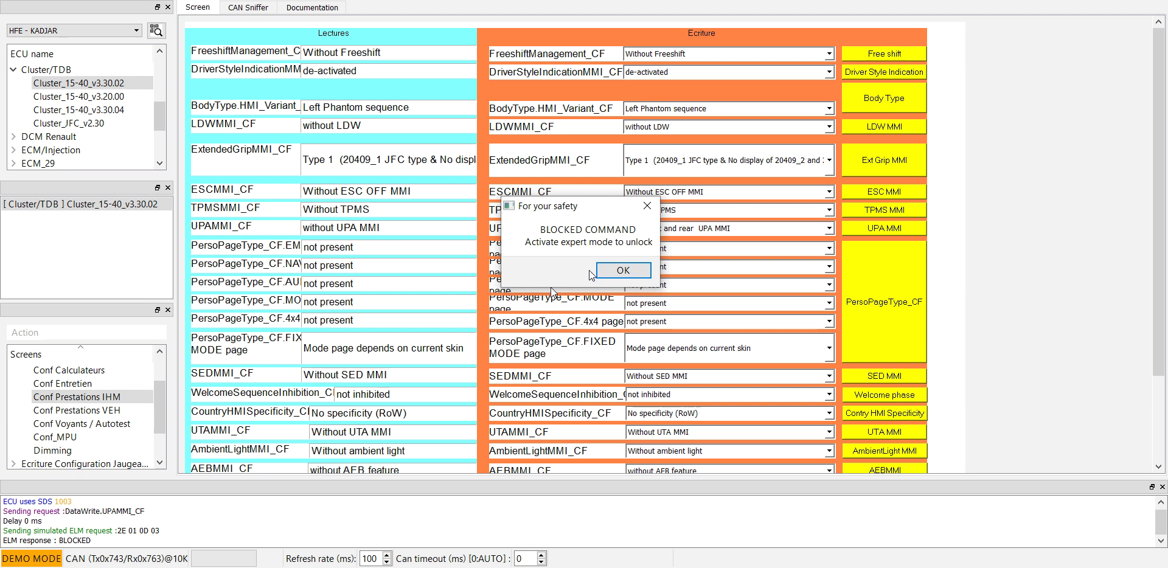
pyautogui.click(623, 271)
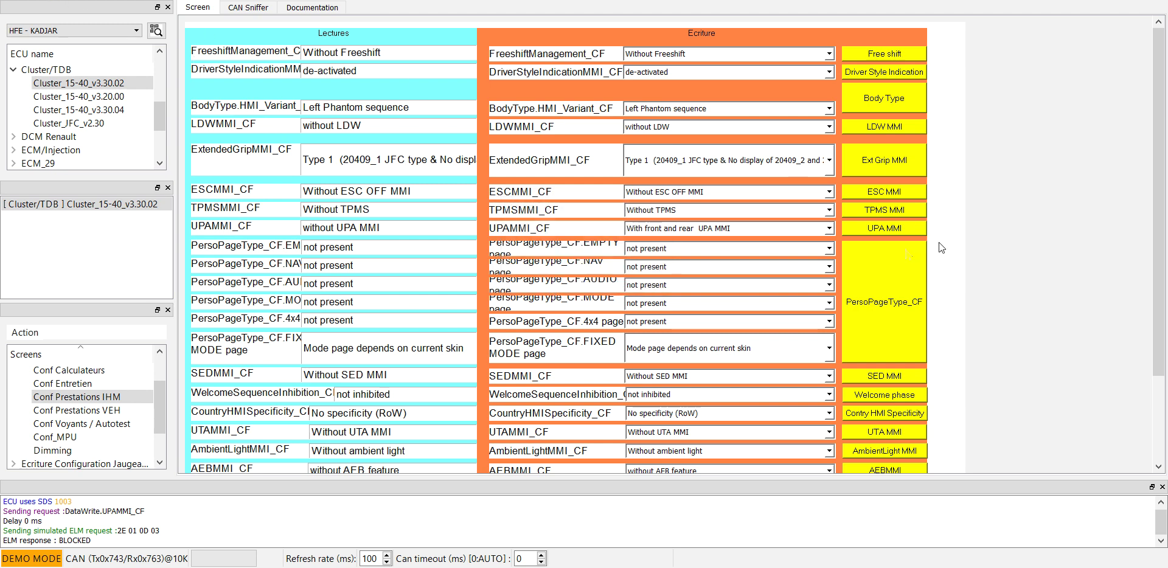
# Send the UPA MMI write command to the cluster again with the front and rear setting
pyautogui.click(891, 229)
pyautogui.click(765, 298)
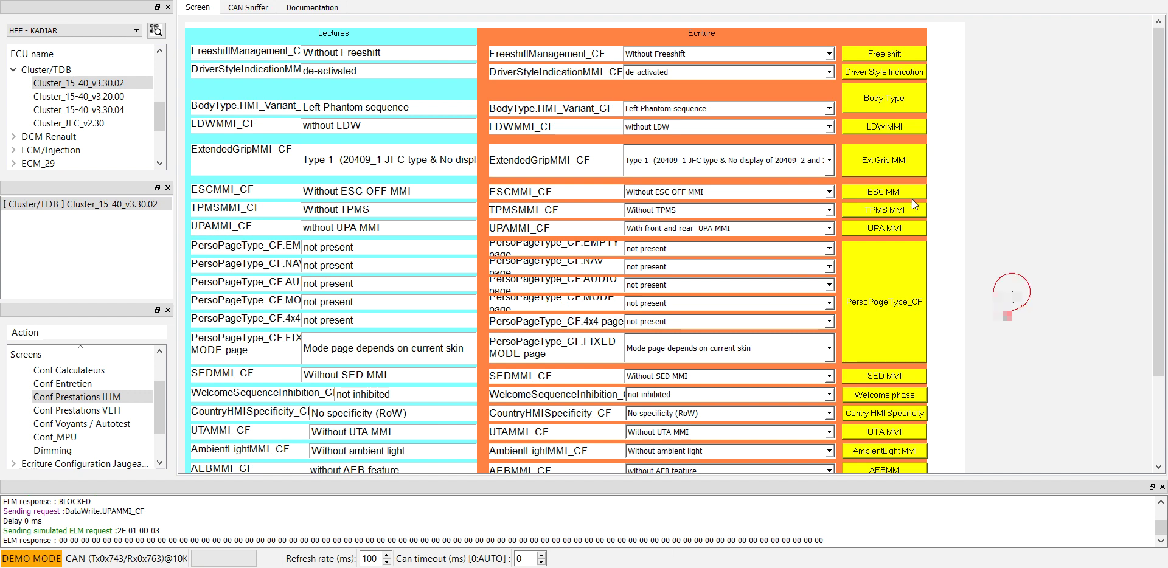
pyautogui.scroll(-3, 924, 286)
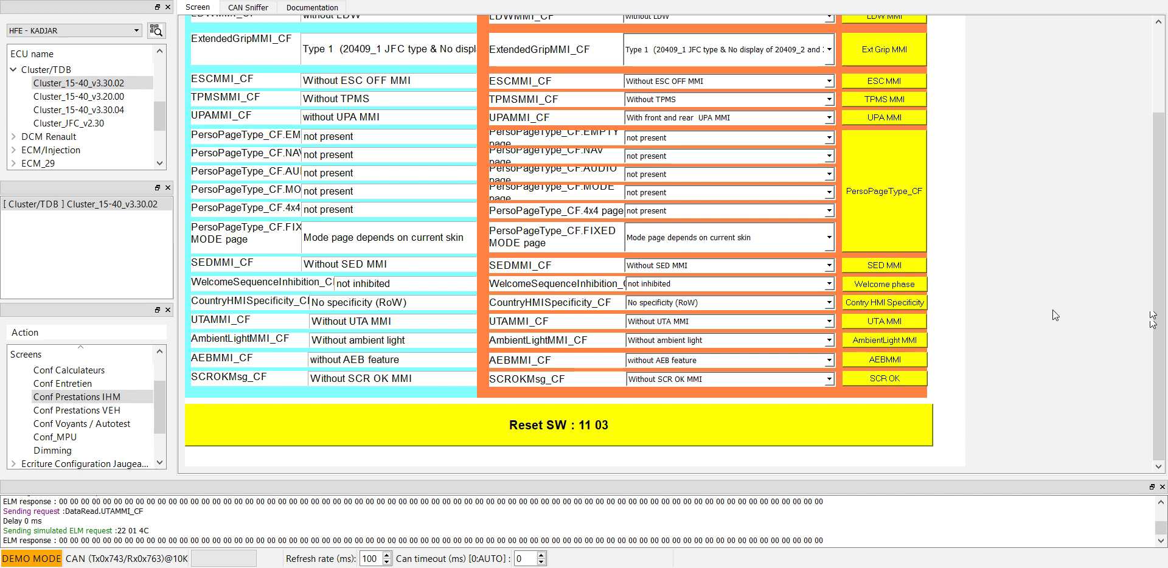
pyautogui.scroll(3, 1052, 311)
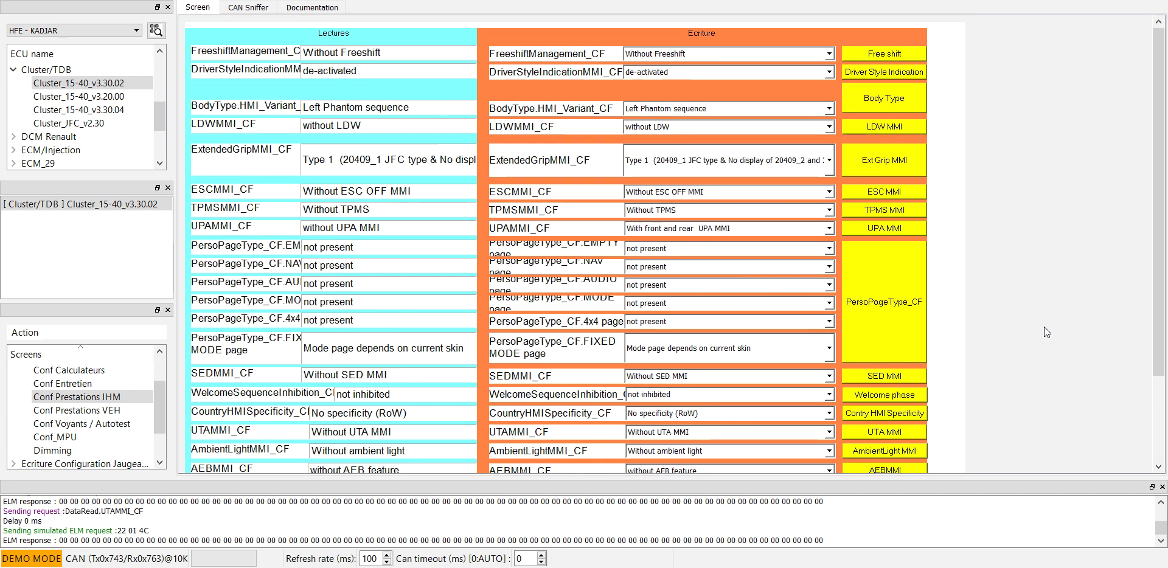